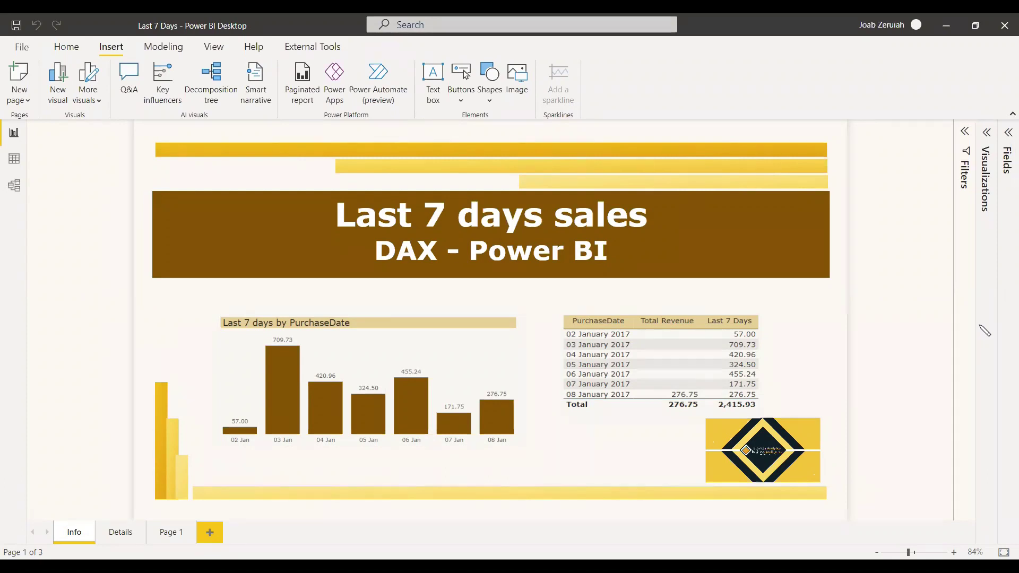
Step: Switch to the Details page showing Last 7 Days revenue of 2,415.93 for 8 January 2017
left_click(123, 531)
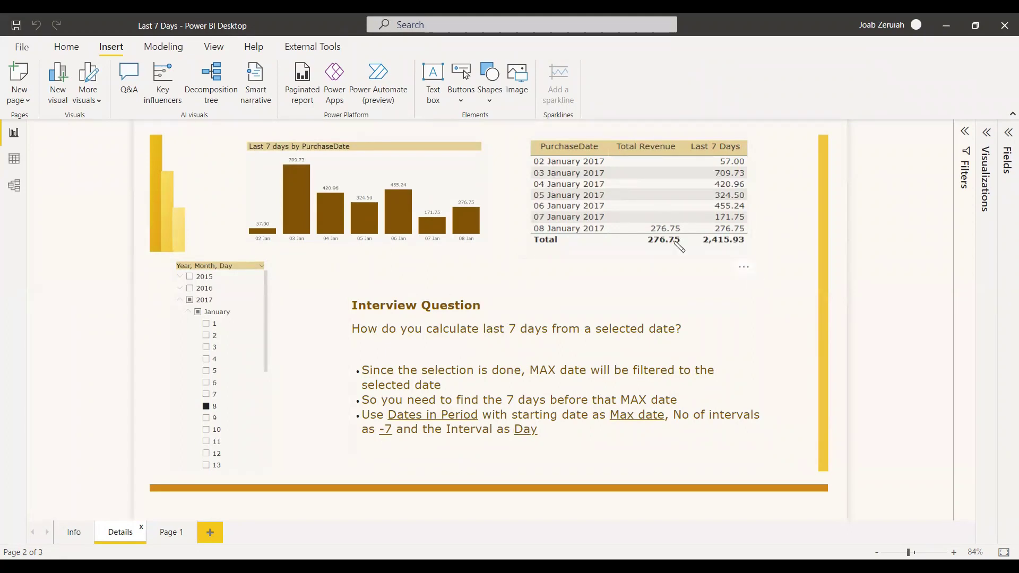
Step: On blank Page 1, add a slicer using the Calendar Date field
left_click(172, 533)
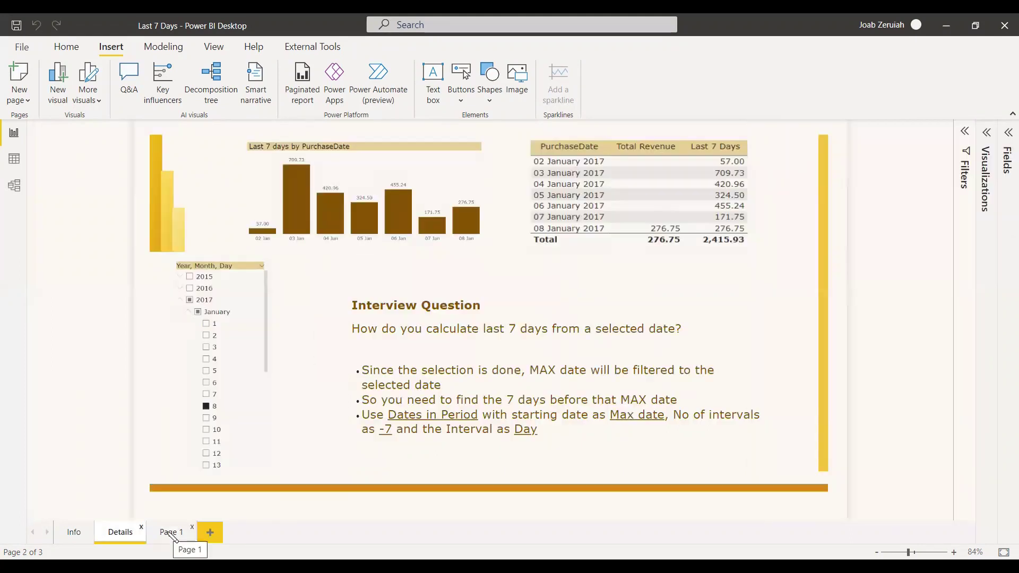
left_click(180, 533)
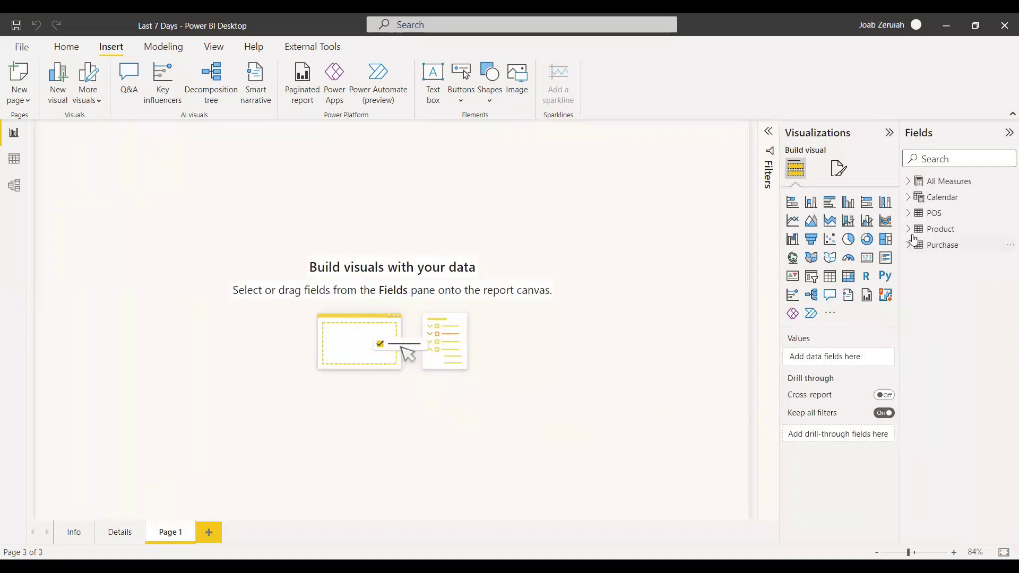
left_click(811, 276)
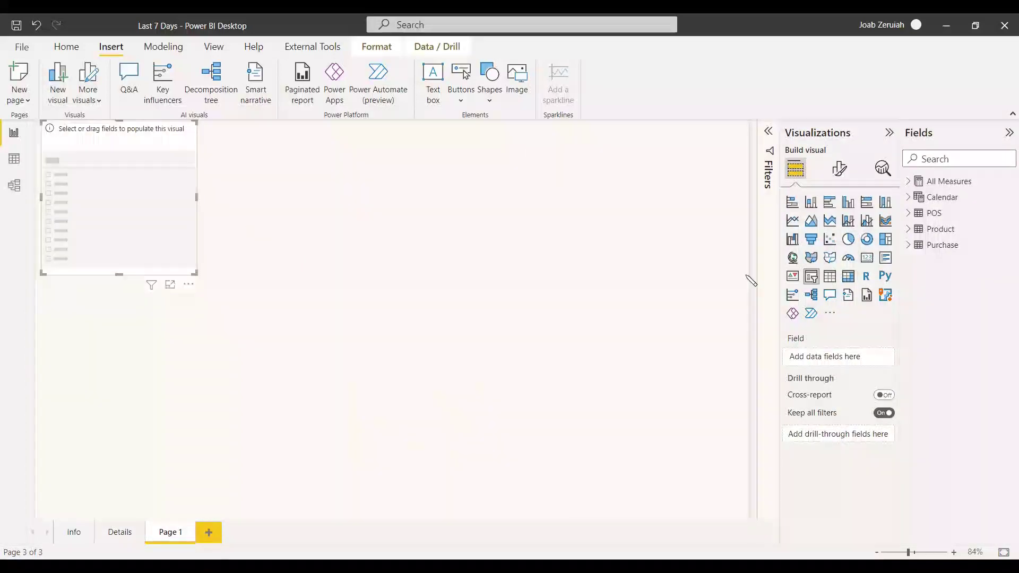
left_click(909, 198)
left_click(929, 213)
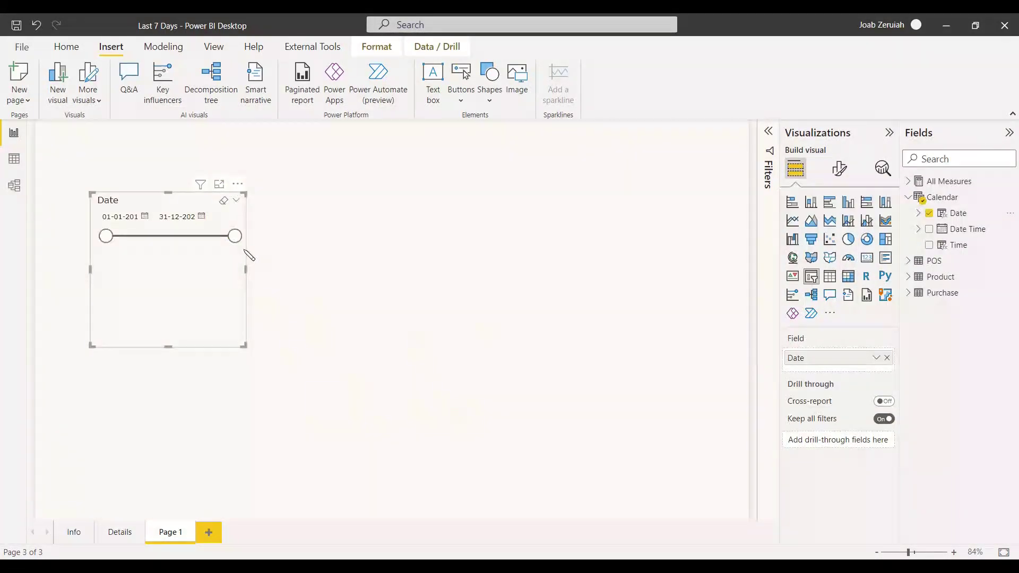
Step: Make the slicer a List showing Date Hierarchy with Year, Month, Day only (Quarter removed)
left_click(236, 201)
left_click(247, 271)
left_click(877, 358)
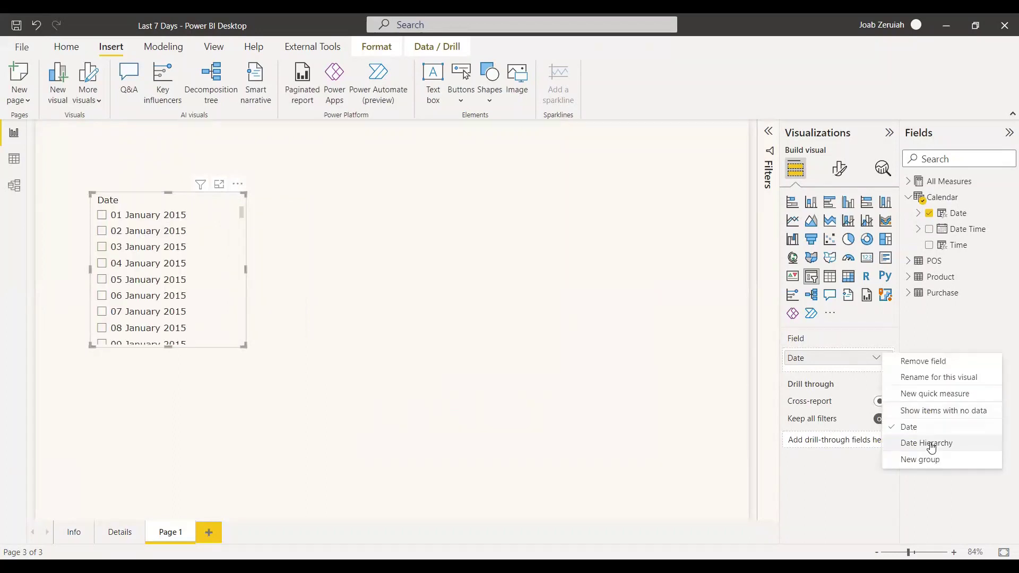
left_click(928, 444)
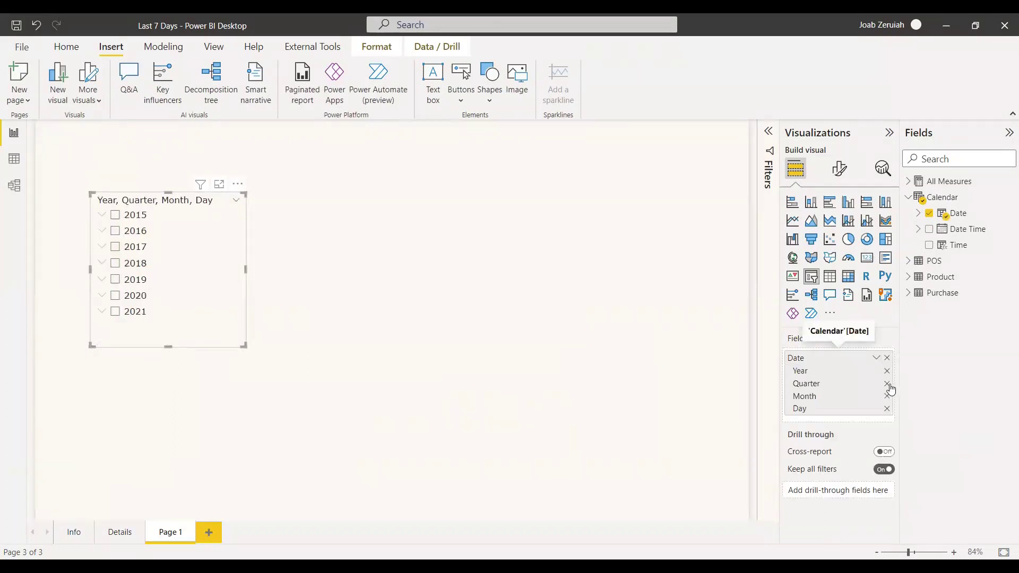
left_click(888, 384)
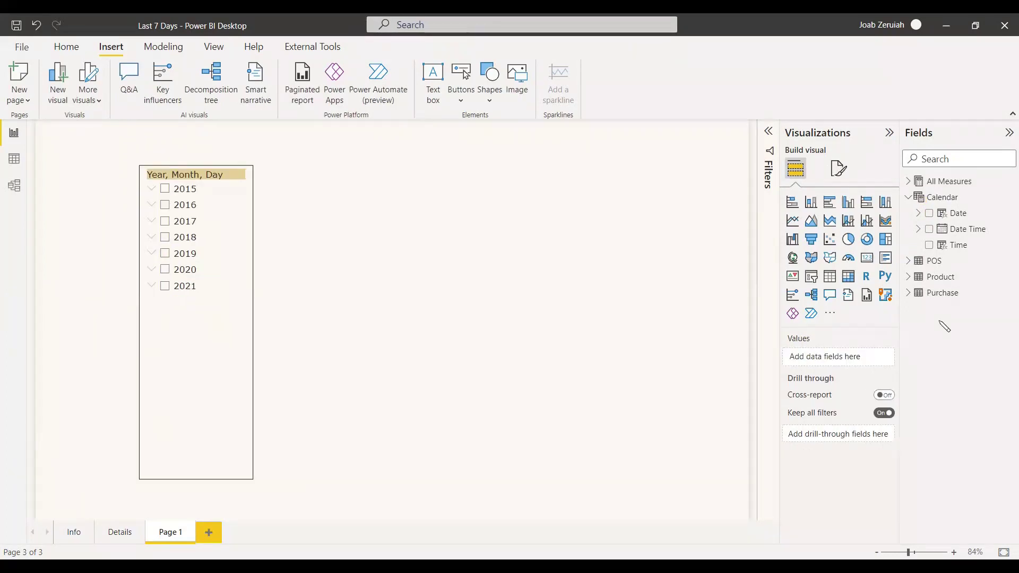
Step: Add a table of PurchaseDate and Total Revenue, totalling 5,28,558.02, beside the slicer
left_click(818, 282)
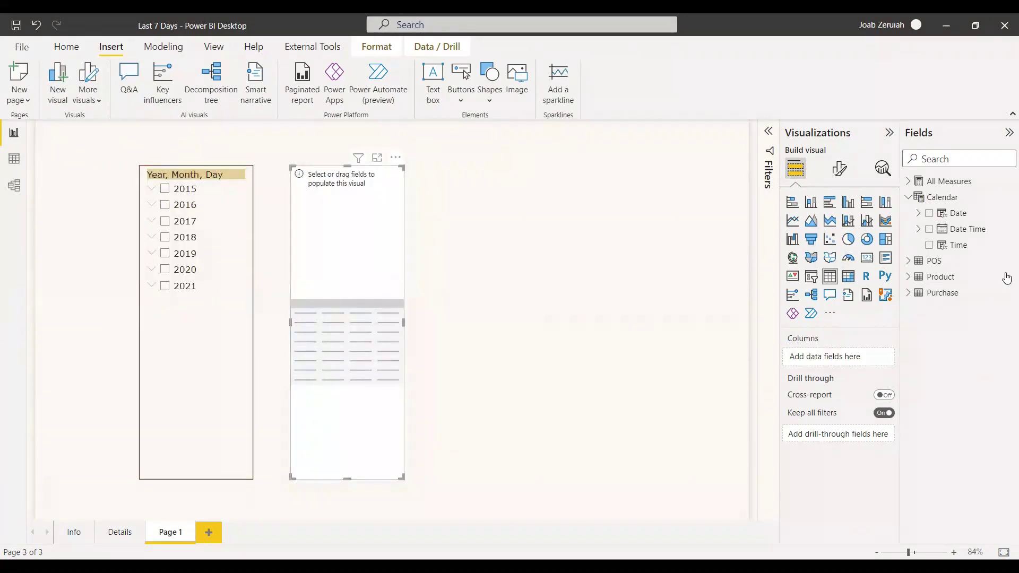
left_click(909, 295)
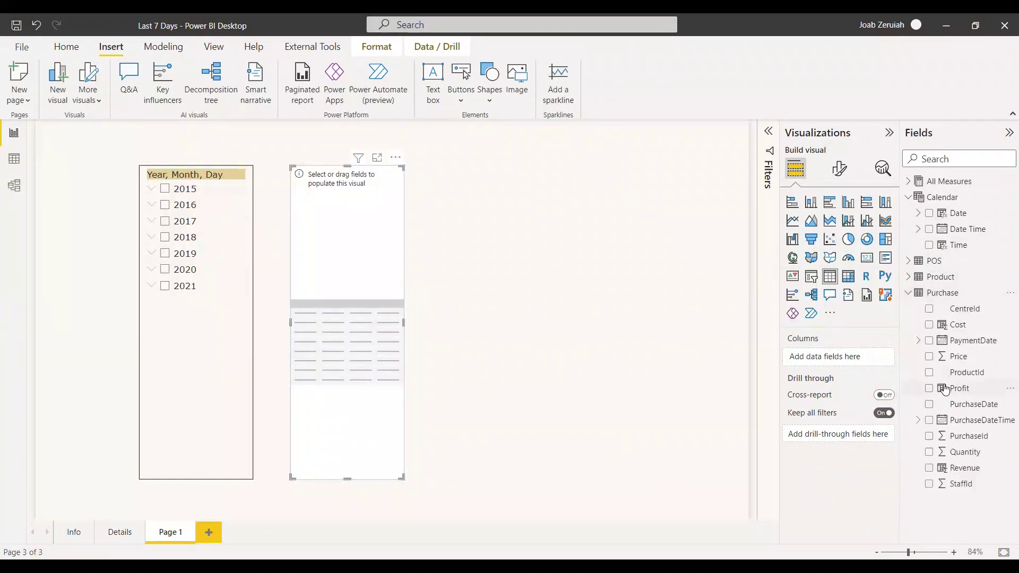
left_click(929, 405)
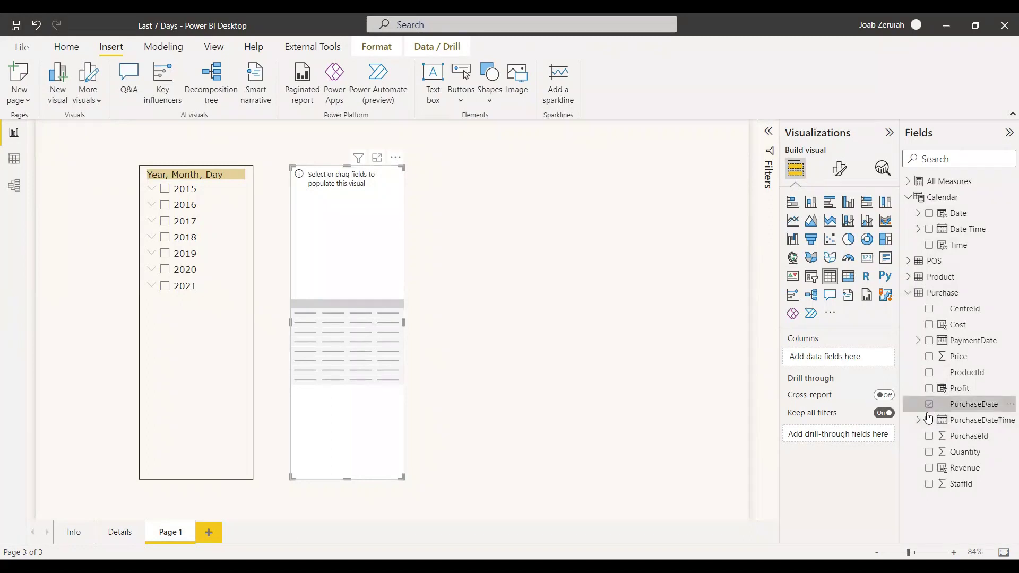
left_click(909, 182)
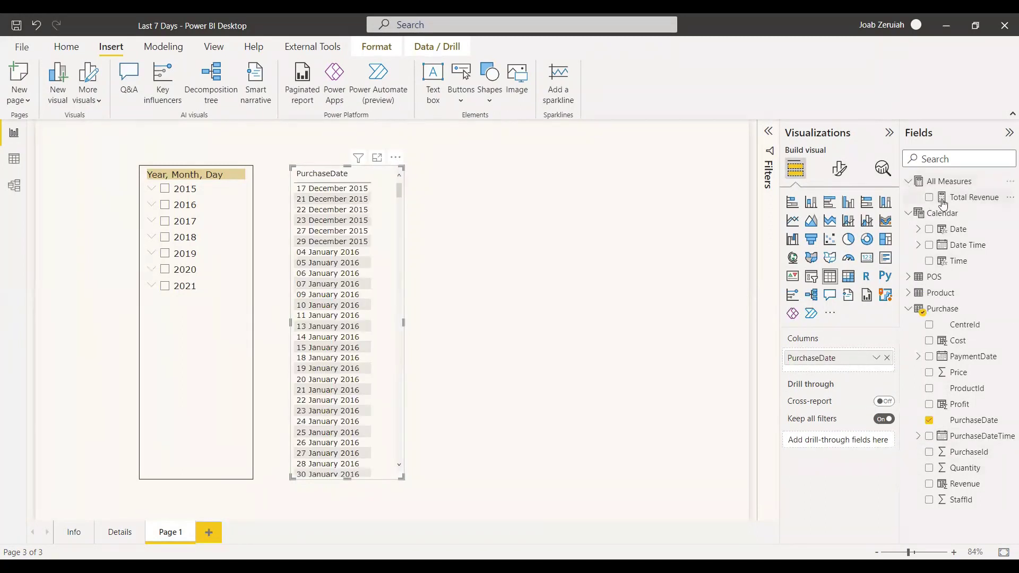
left_click(929, 198)
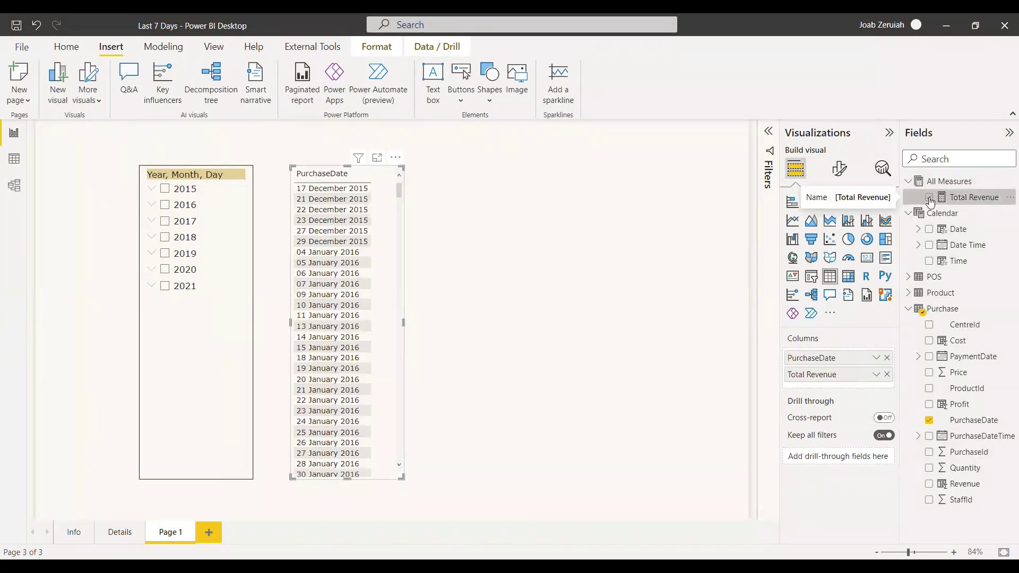
left_click(969, 198)
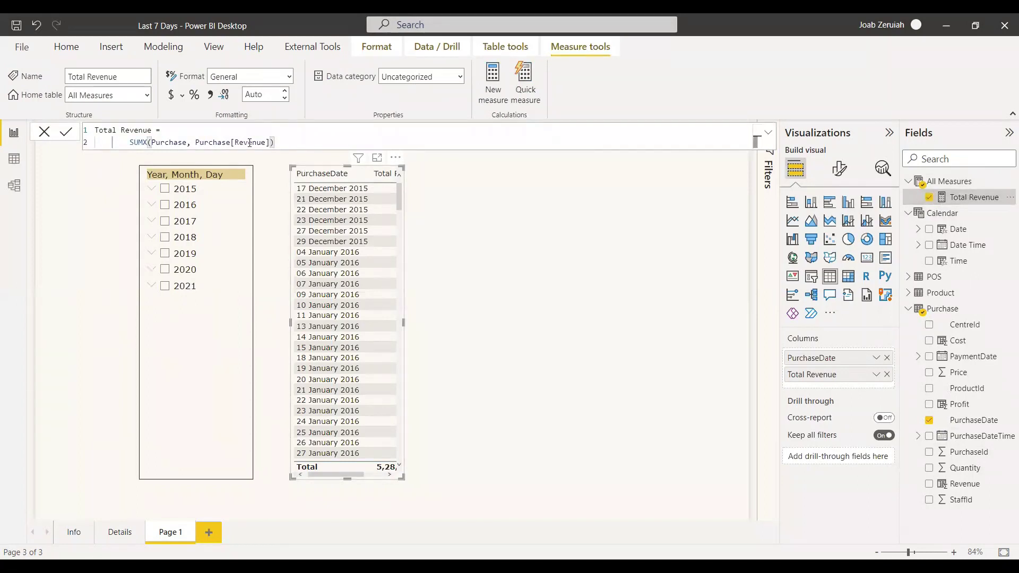
left_click(44, 132)
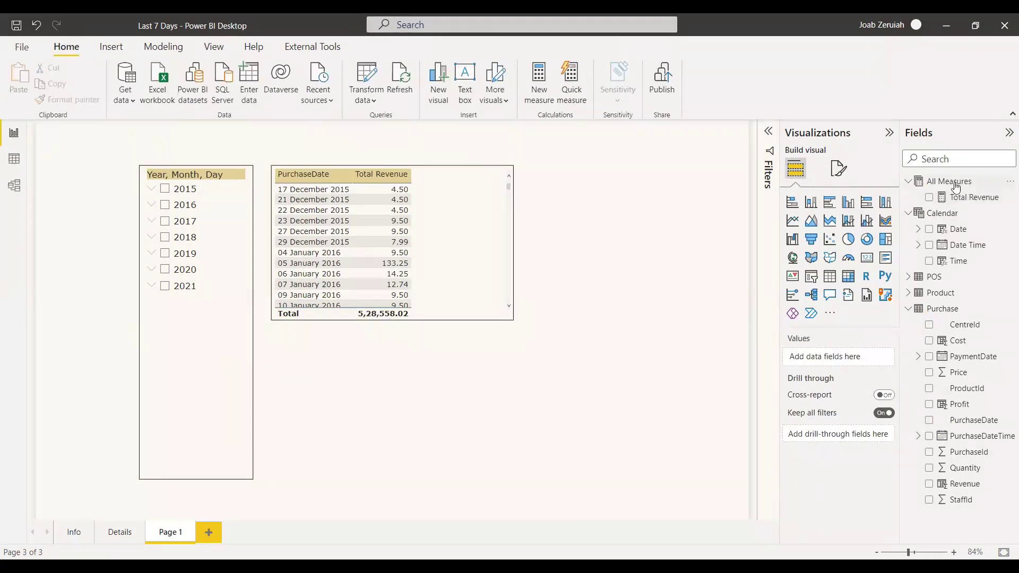
Step: Create a new All Measures measure starting Last 7 Days = CALCULATE([Total Revenue],
right_click(955, 187)
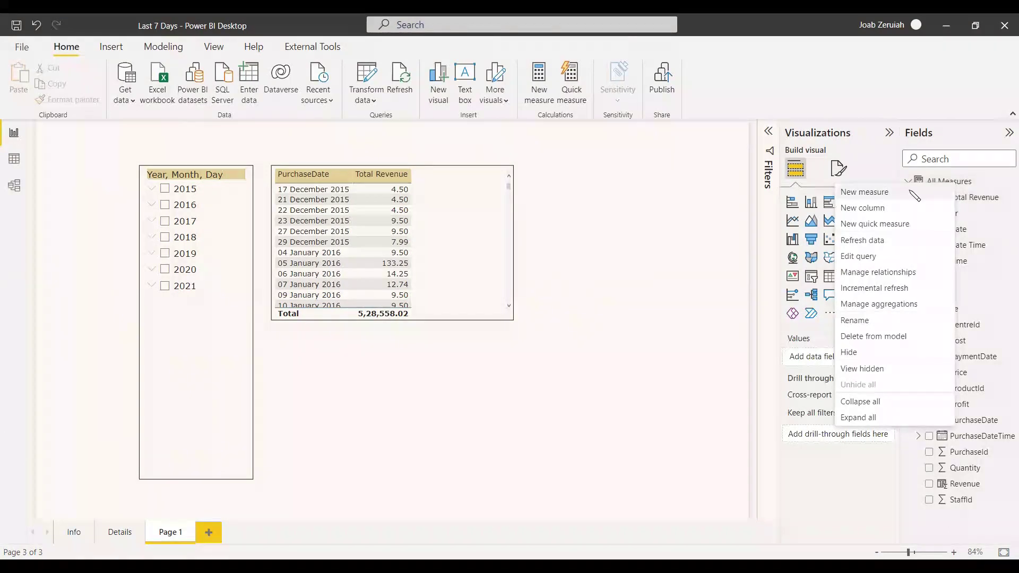
left_click(646, 253)
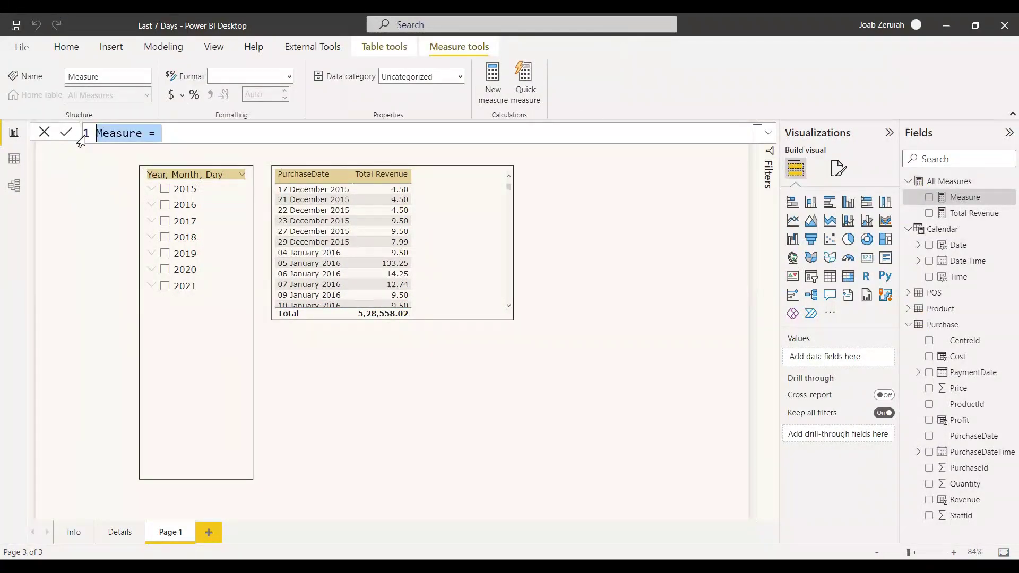
type("Last 7 Days ")
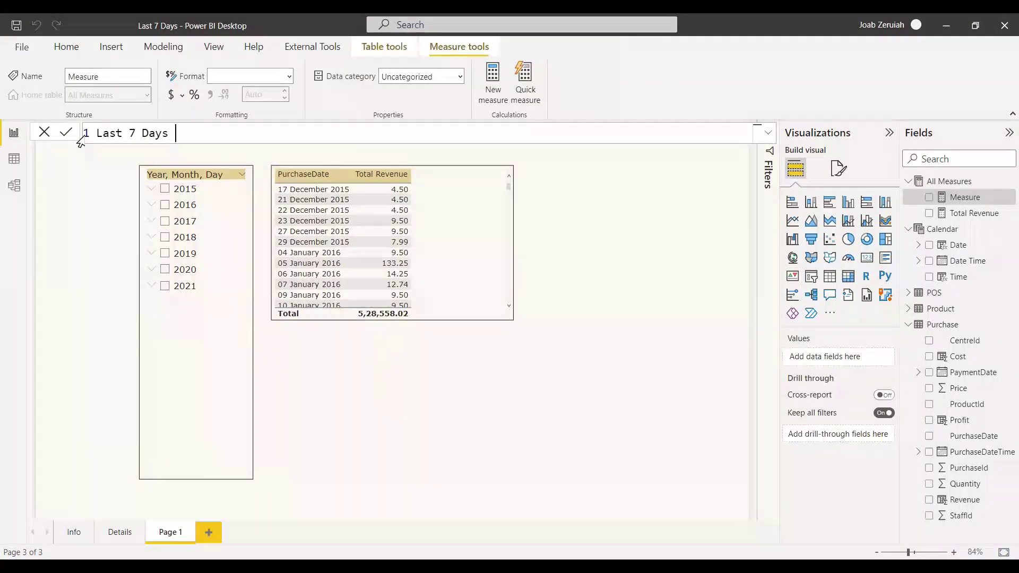
type("= CALCULATE(")
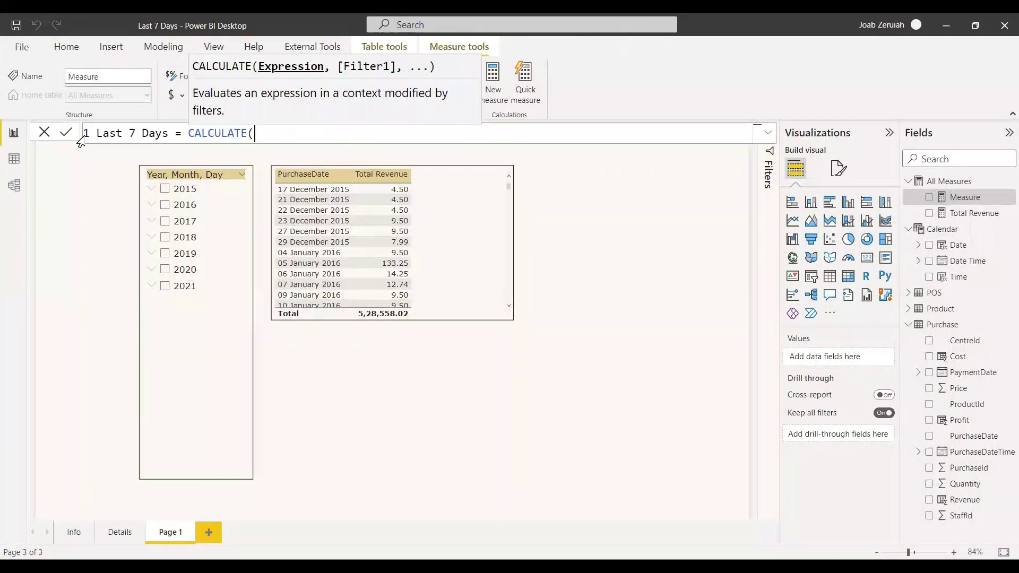
type("Tot")
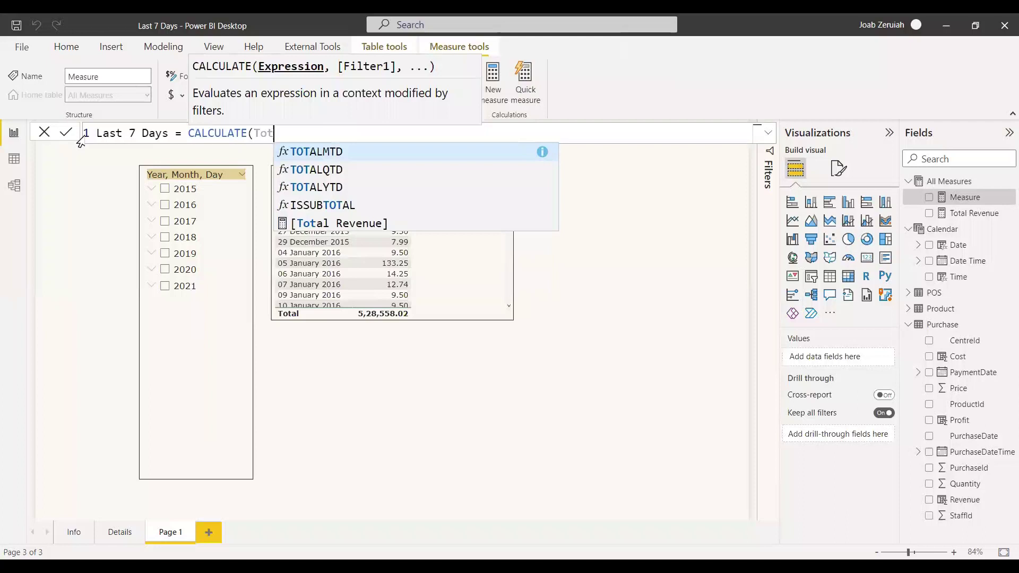
key("Down")
key("Down")
key("Down")
key("Down")
key("Tab")
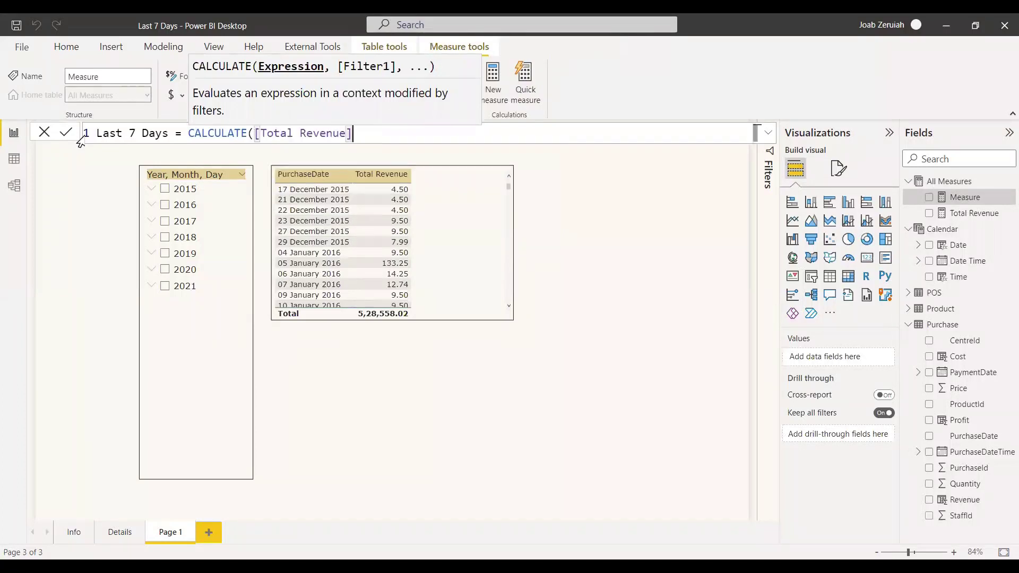
type(",")
key("shift+Return")
key("Tab")
key("Tab")
key("Tab")
key("Tab")
key("Tab")
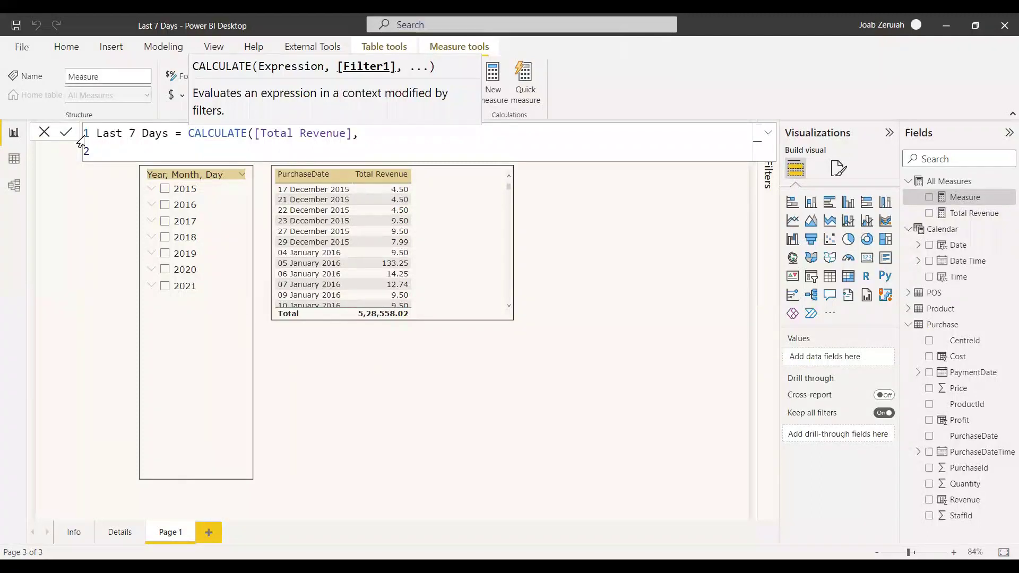
Step: Finish it with DATESINPERIOD('Calendar'[Date], MAX('Calendar'[Date]), -7, DAY) and commit
type("DATESINPERIOD(")
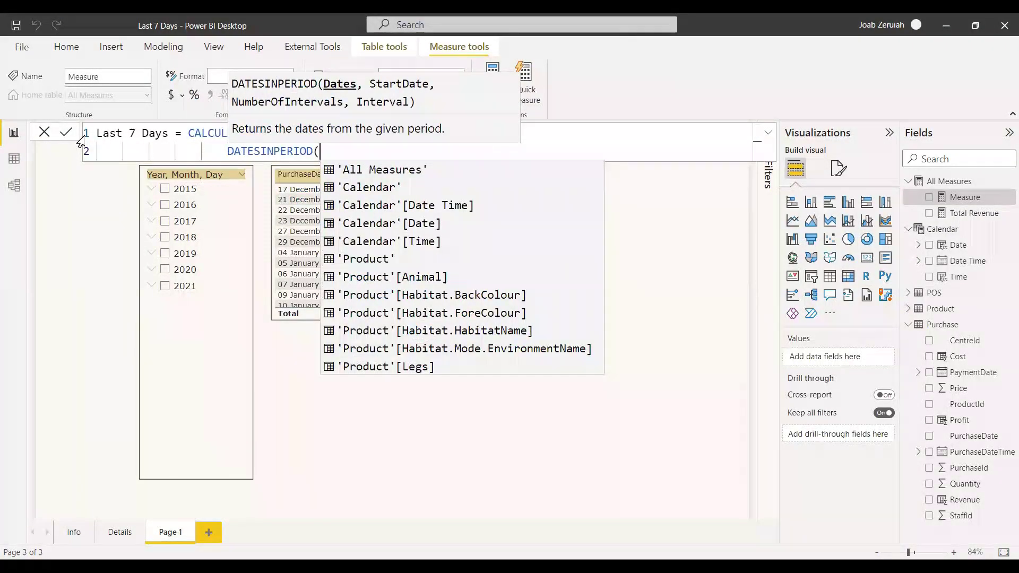
type("'Calendar'[Date]")
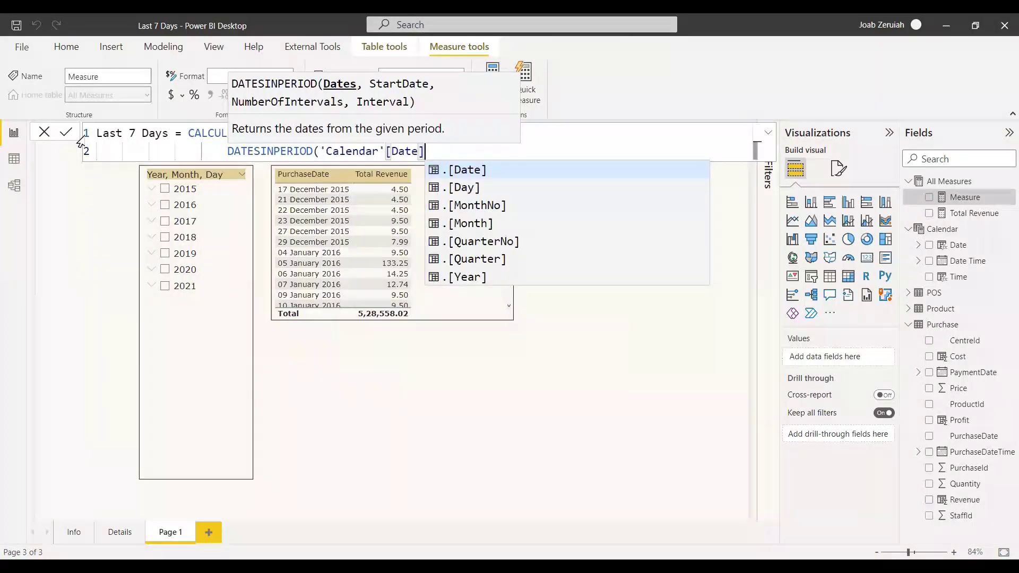
type(",")
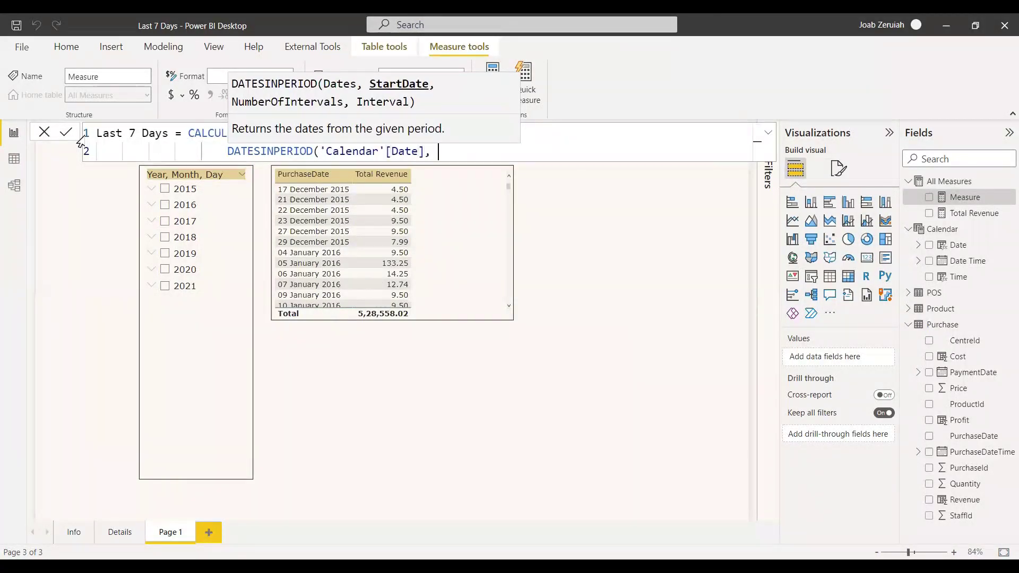
type(" MAX")
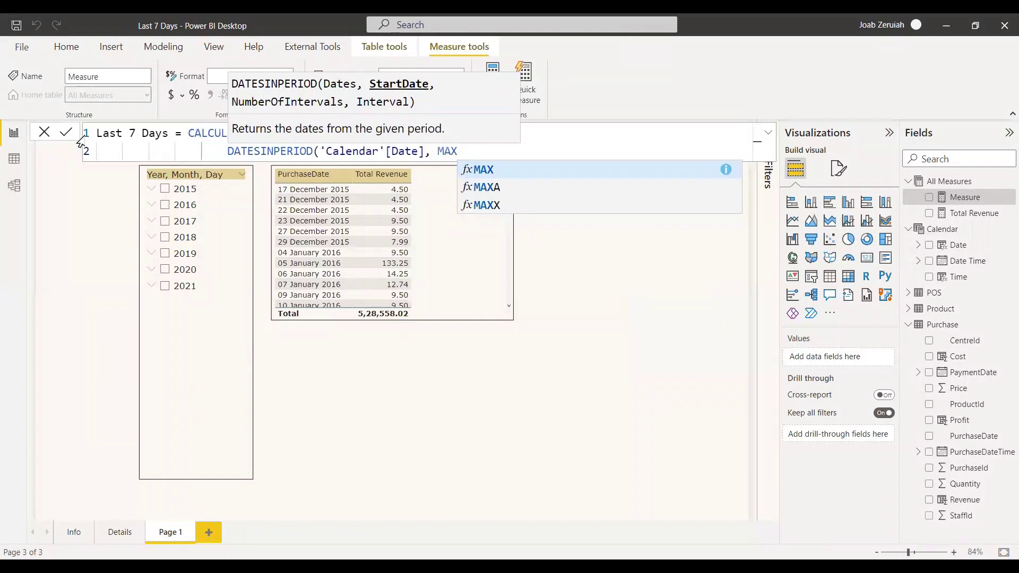
type("(cale")
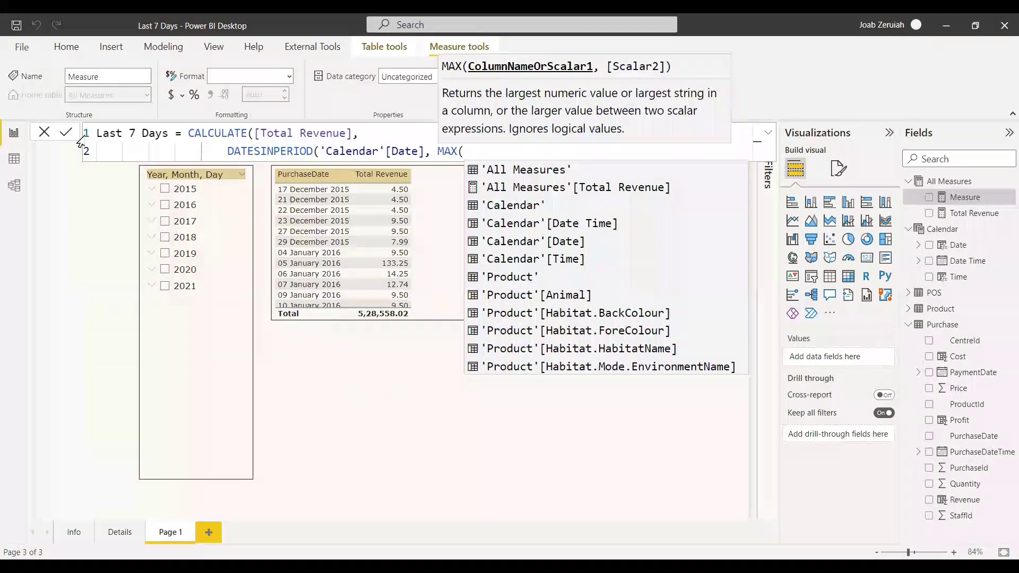
key("Down")
key("Down")
key("Down")
key("Down")
key("Down")
key("Down")
key("Down")
key("Tab")
type("), ")
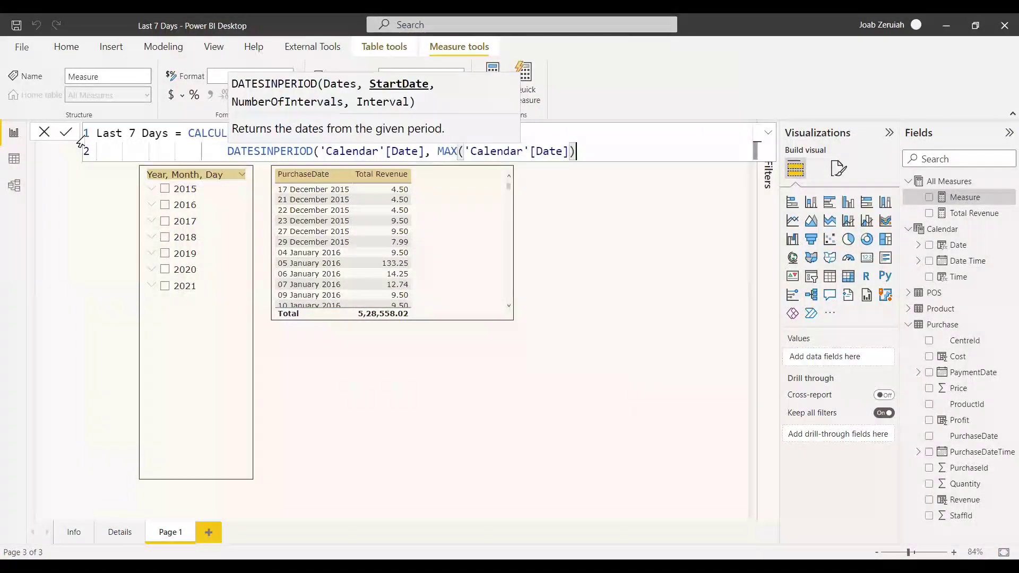
type("-7")
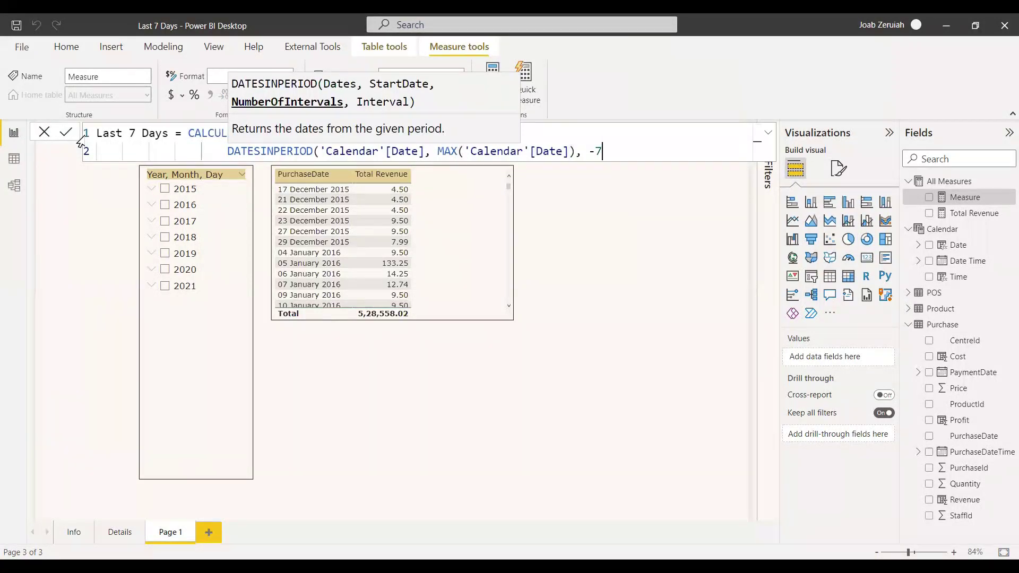
type(",")
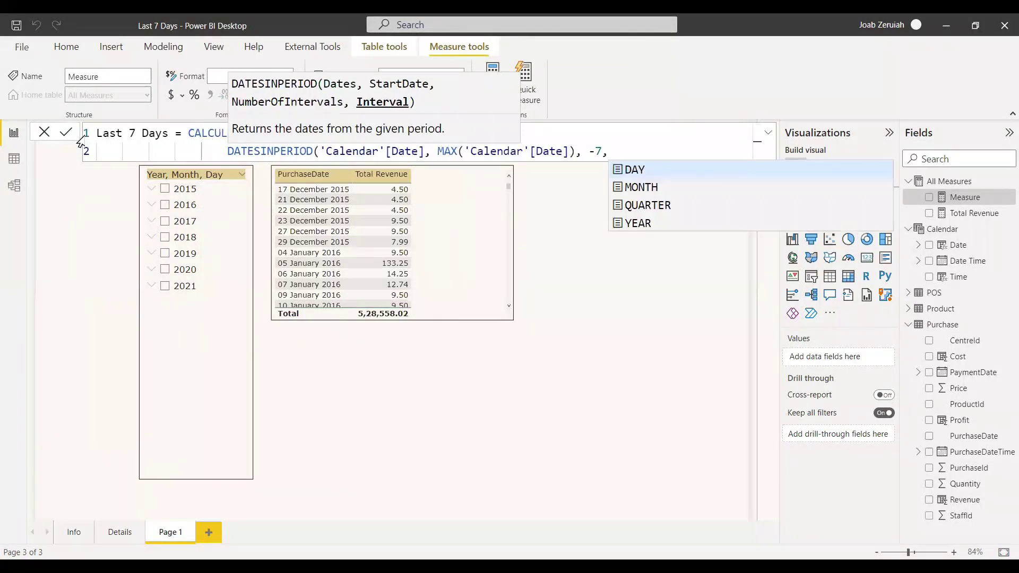
key("Escape")
left_click(393, 239)
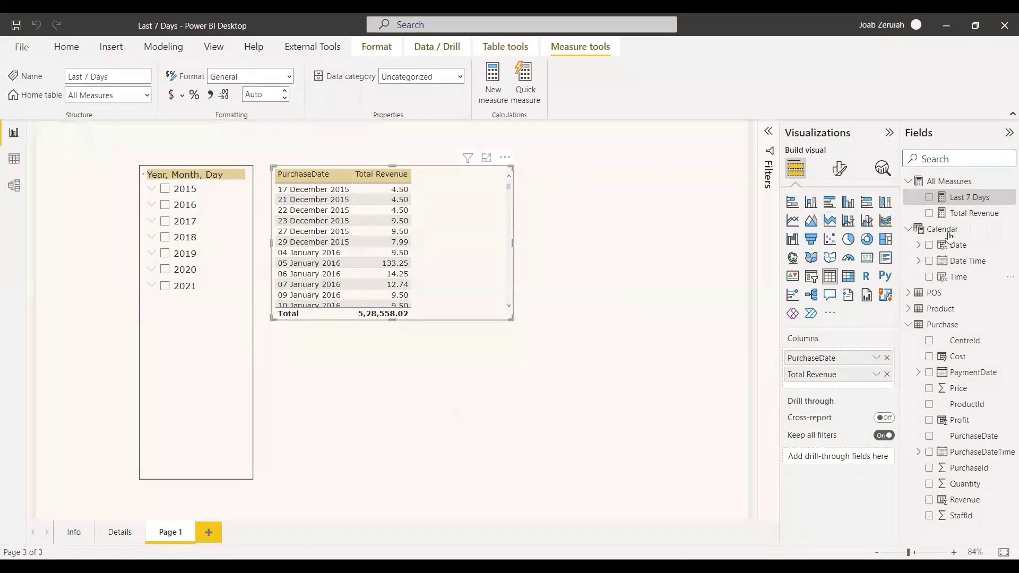
Step: Add a widened Last 7 Days column to the table and filter the slicer to 7 June 2016
left_click(929, 198)
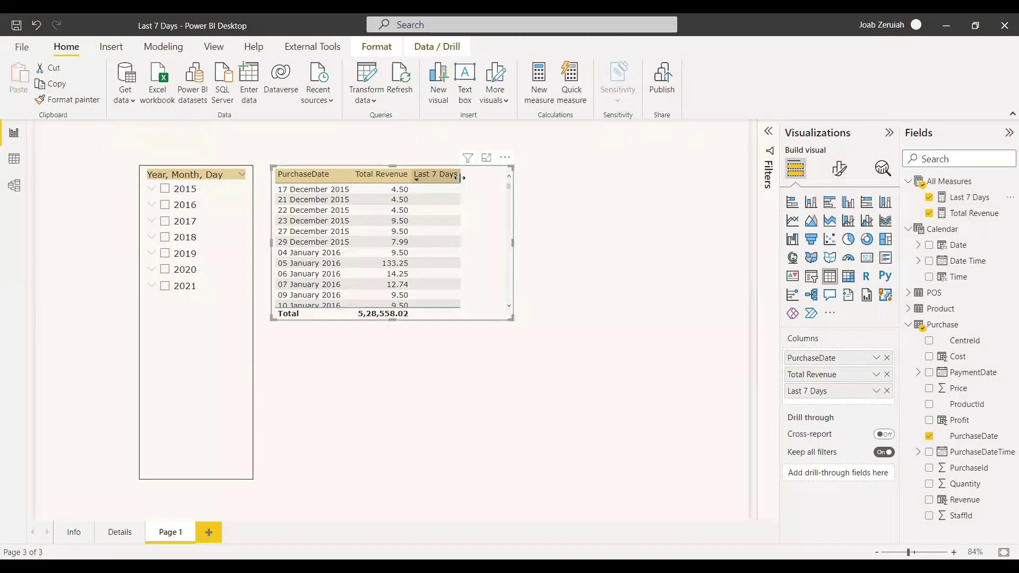
left_click_drag(466, 181, 475, 181)
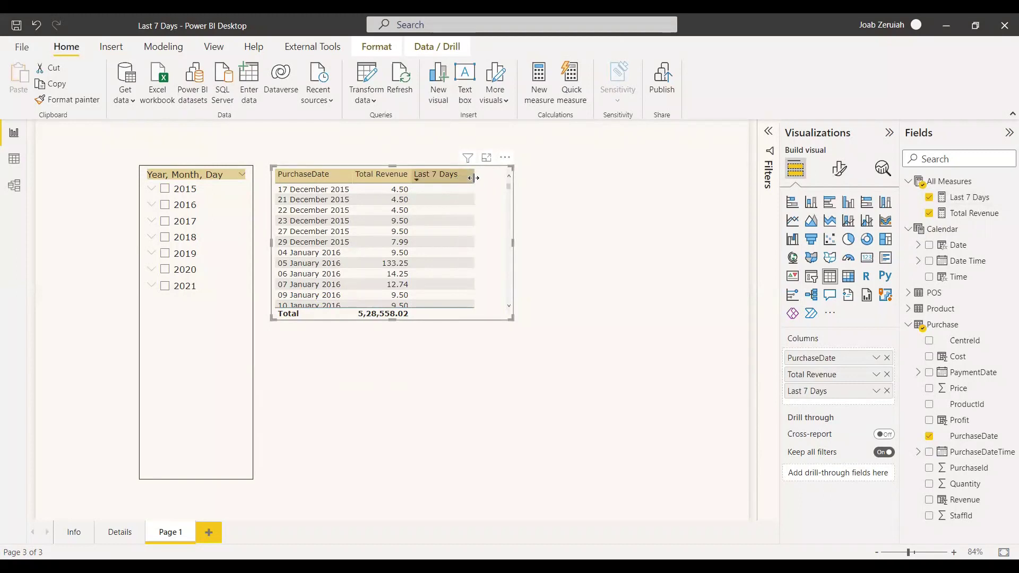
left_click(151, 205)
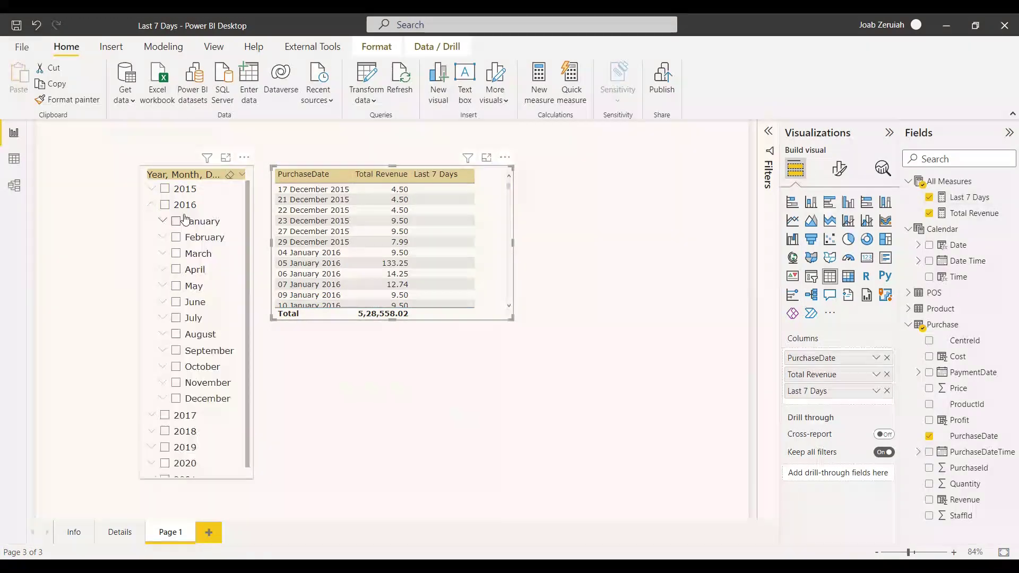
left_click(162, 302)
scroll(180, 297, "down", 3)
left_click(186, 282)
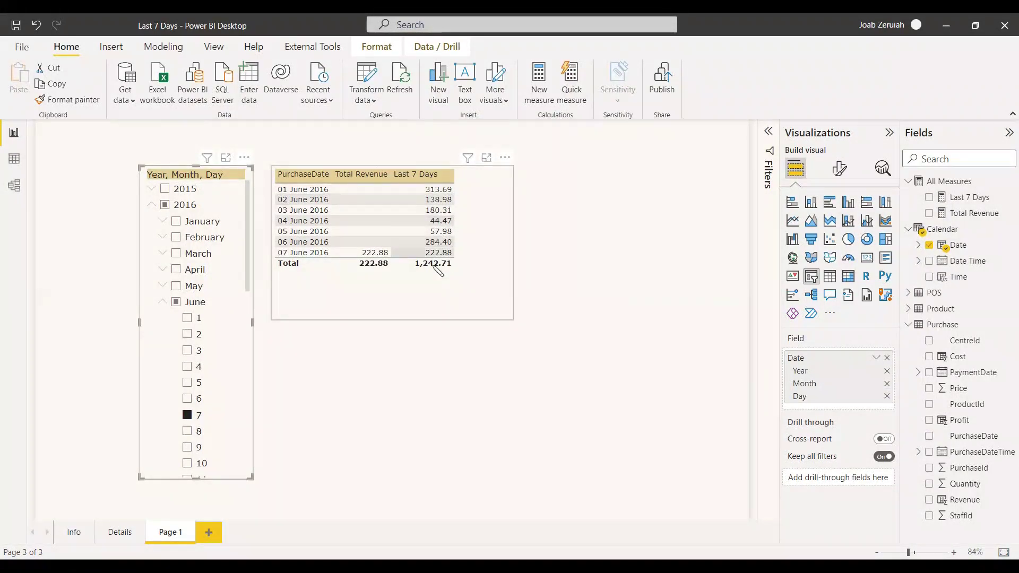
left_click_drag(462, 273, 471, 293)
left_click(867, 257)
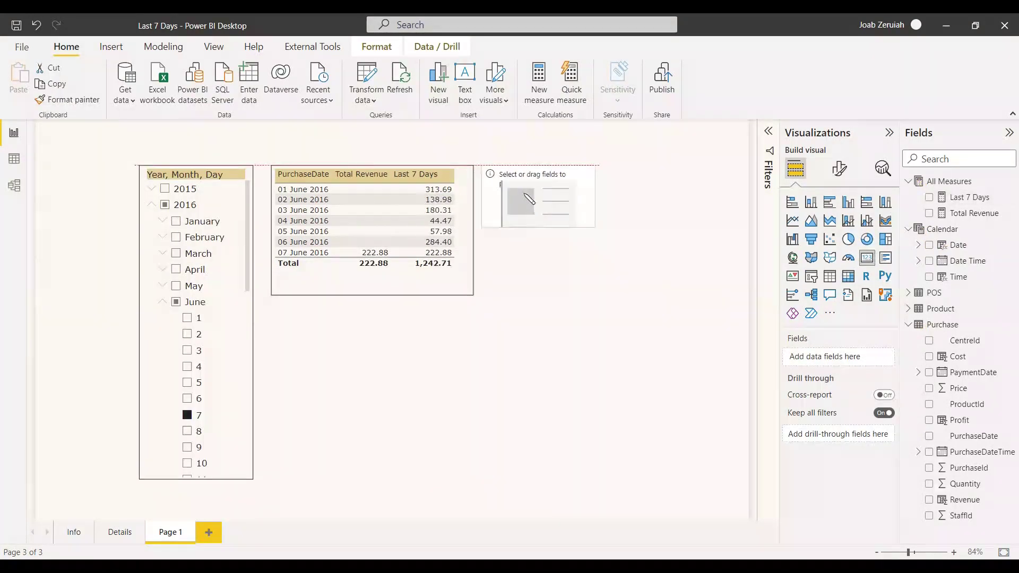
Step: Show Last 7 Days in a card and a column chart by PurchaseDate for 1–7 June
left_click(929, 199)
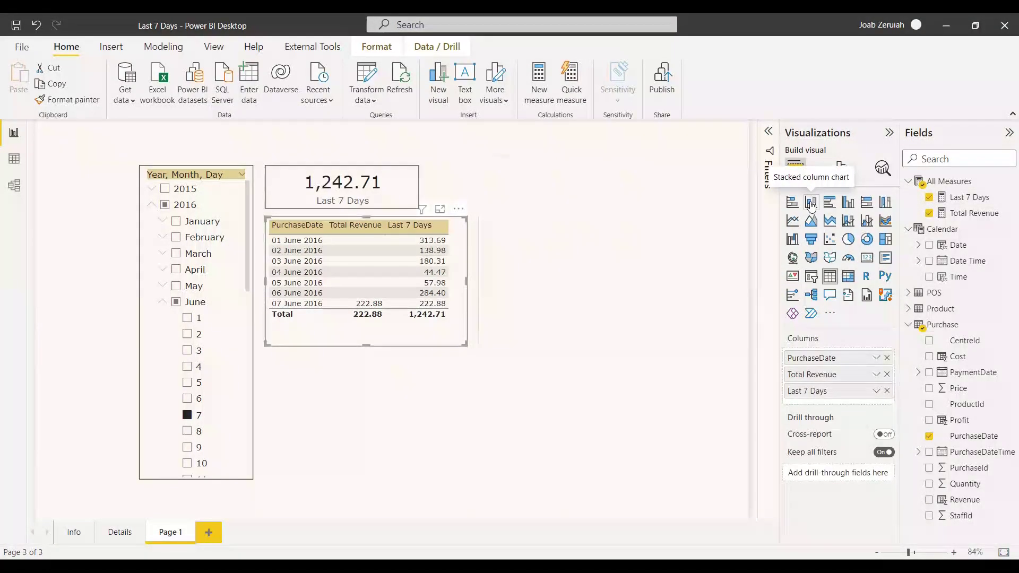
left_click(811, 203)
key("ctrl+z")
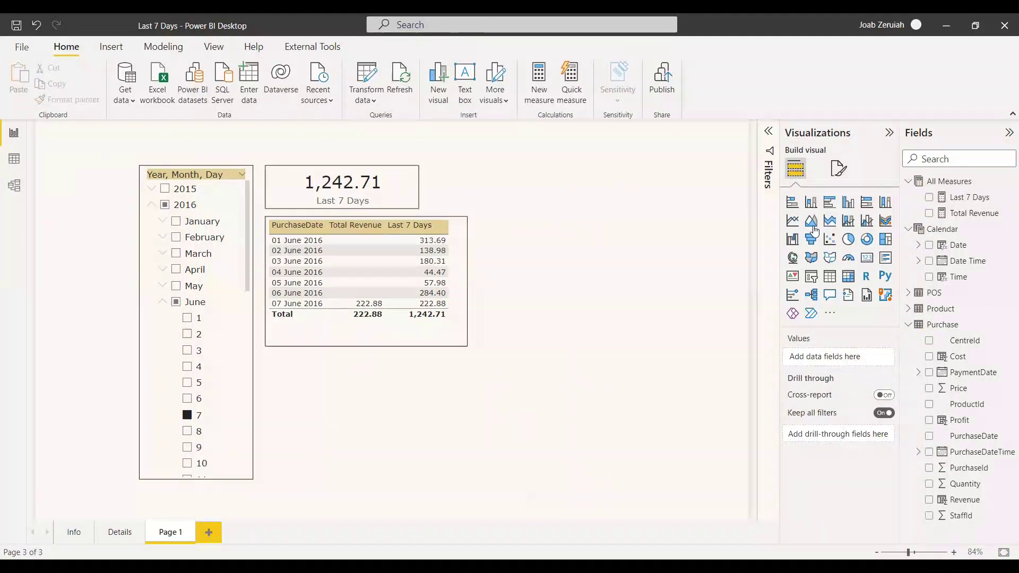
left_click(811, 203)
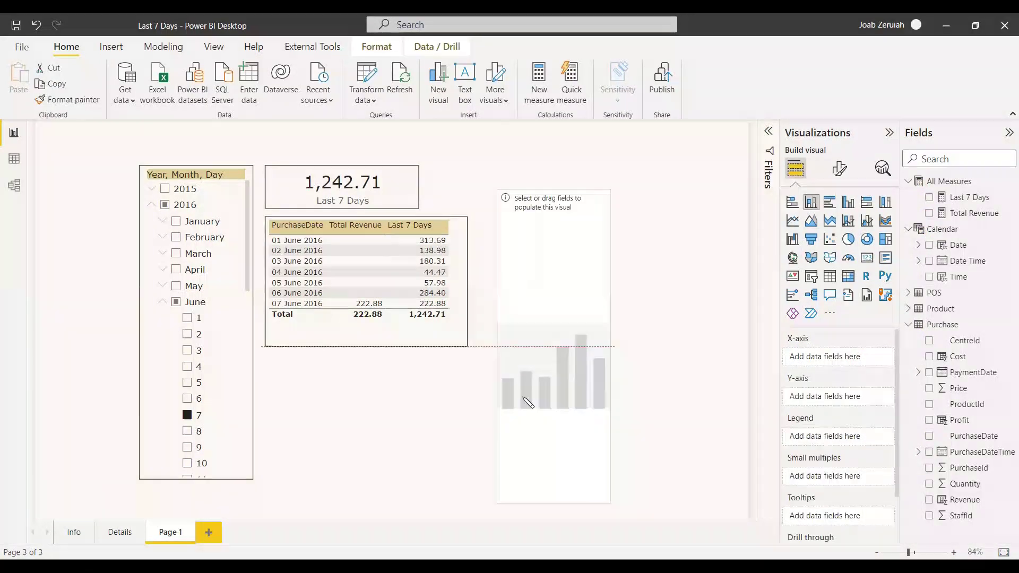
left_click(930, 436)
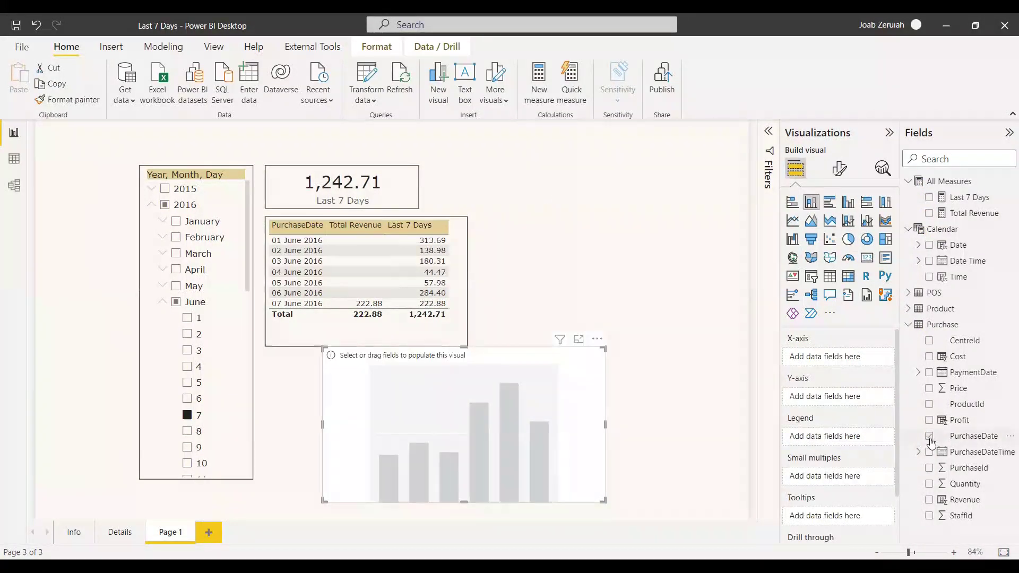
left_click(930, 200)
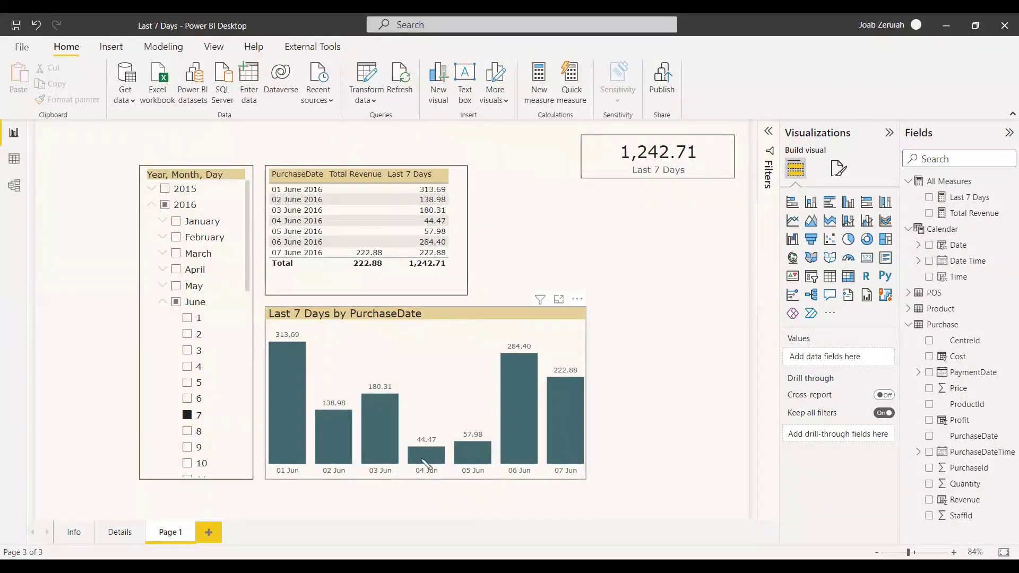
Step: Switch the slicer to 6 June 2016 (Last 7 Days 1,134.26) and view the measure's DAX formula
left_click(187, 399)
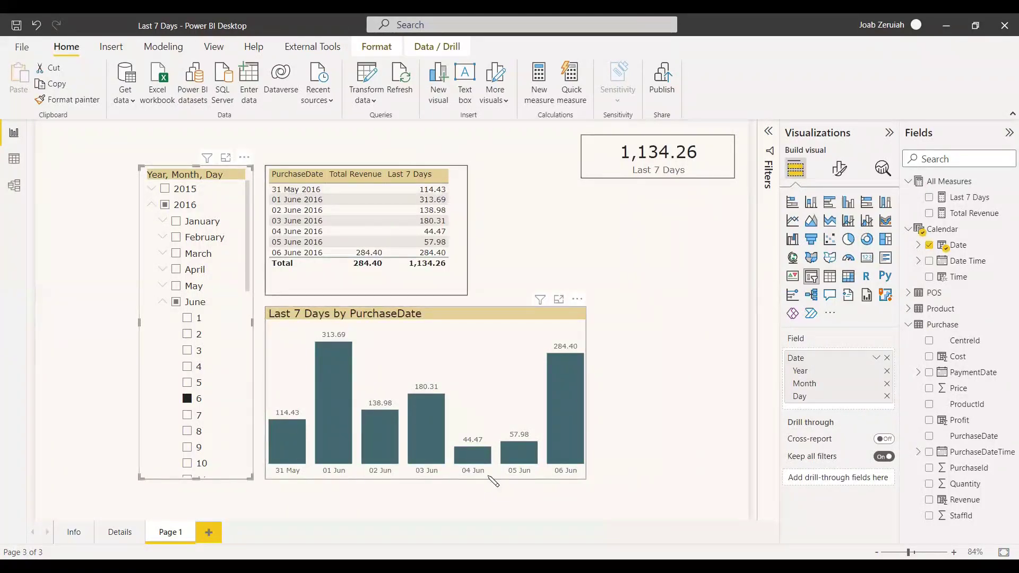
left_click(633, 176)
left_click(959, 197)
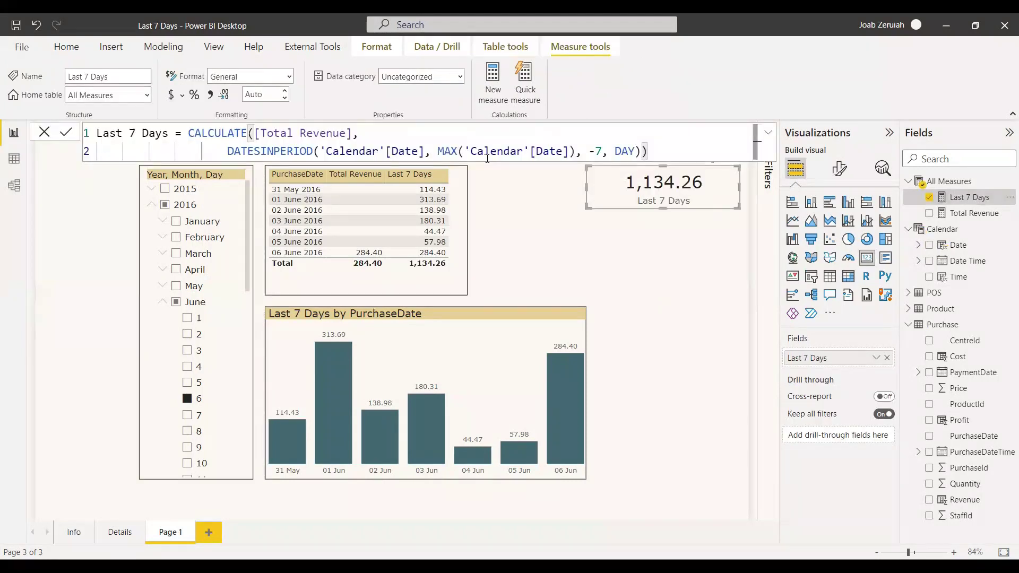